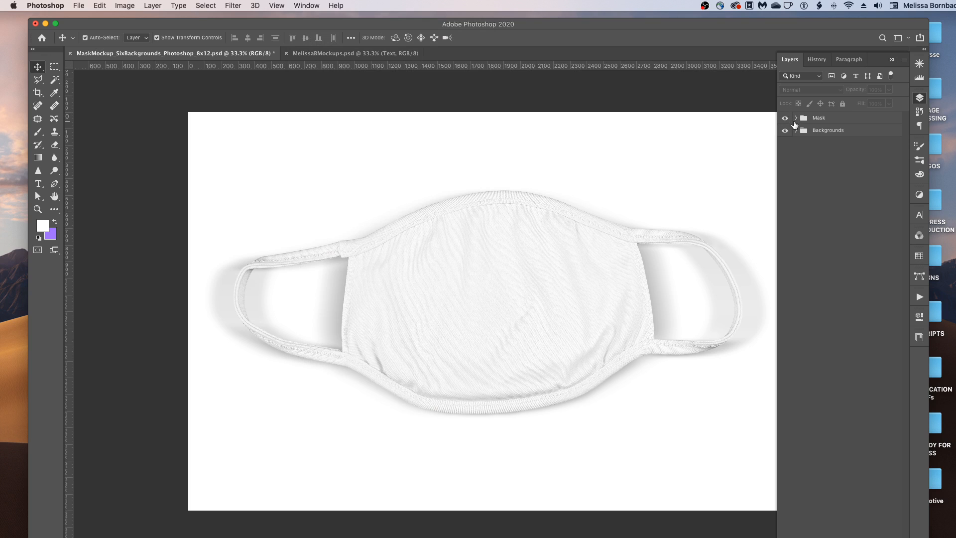
Step: Expand the Mask group and its nested Mask folder to reveal Color - Trim, Design - Mask and Color - Mask
{"action": "left_click", "coordinate": [796, 119]}
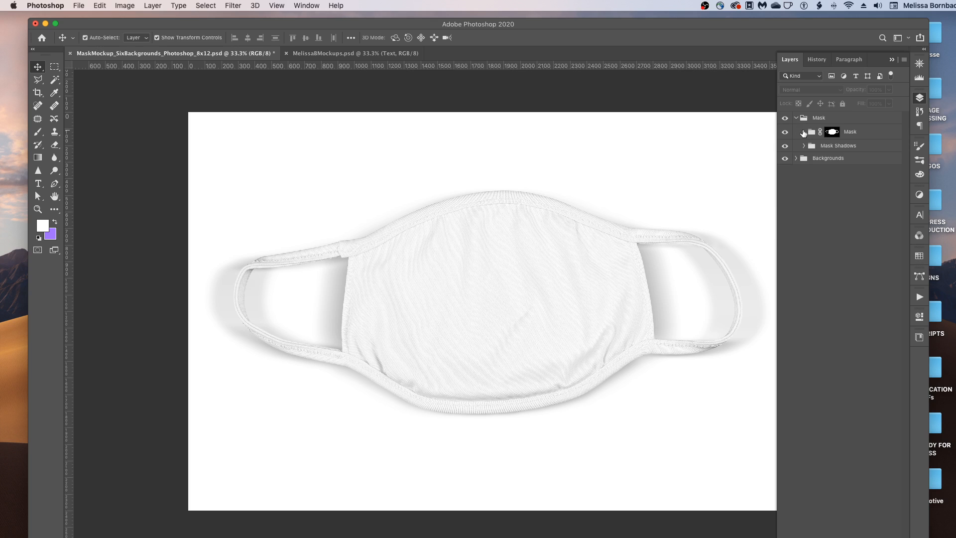
{"action": "left_click", "coordinate": [803, 132]}
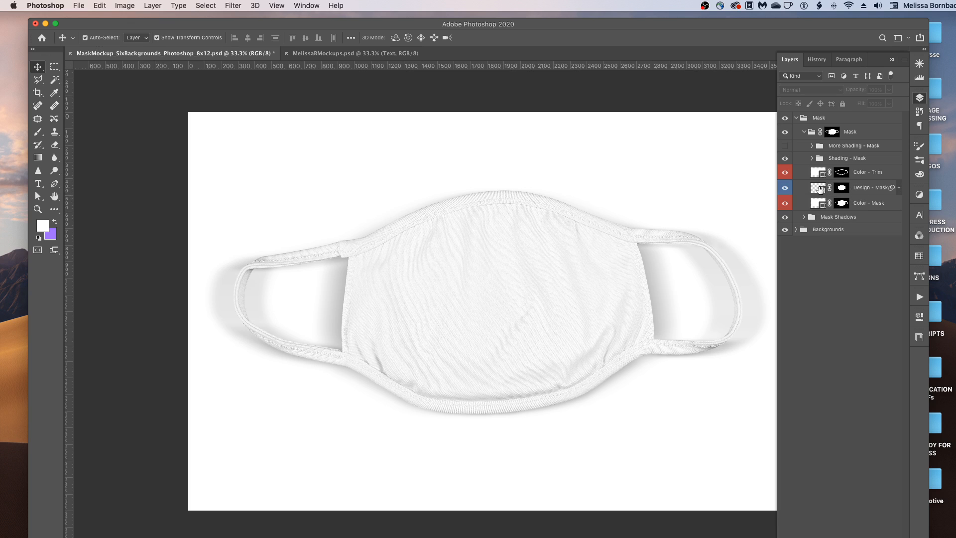
Step: Open the Design - Mask smart object, then open confetti-1637197.jpg from the 1_Art folder
{"action": "double_click", "coordinate": [819, 189]}
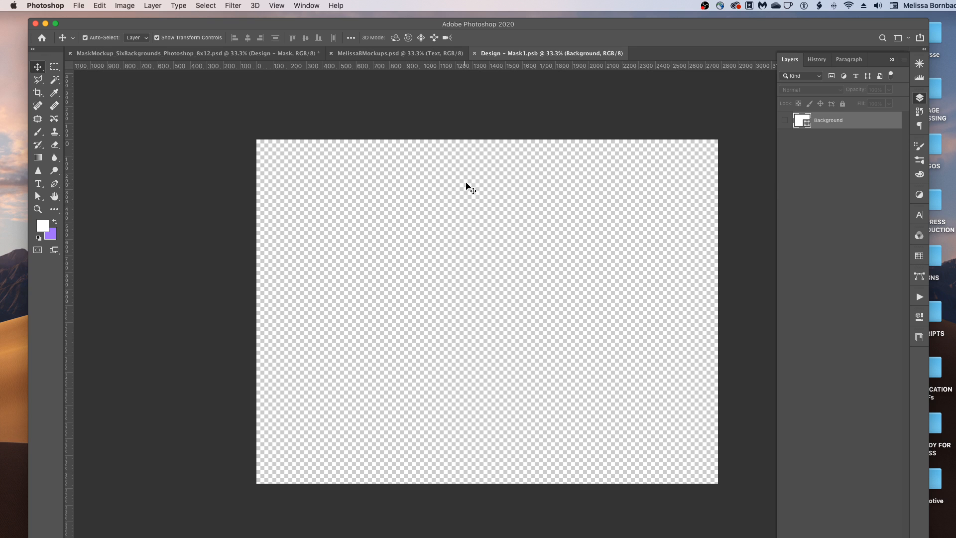
{"action": "left_click", "coordinate": [81, 6]}
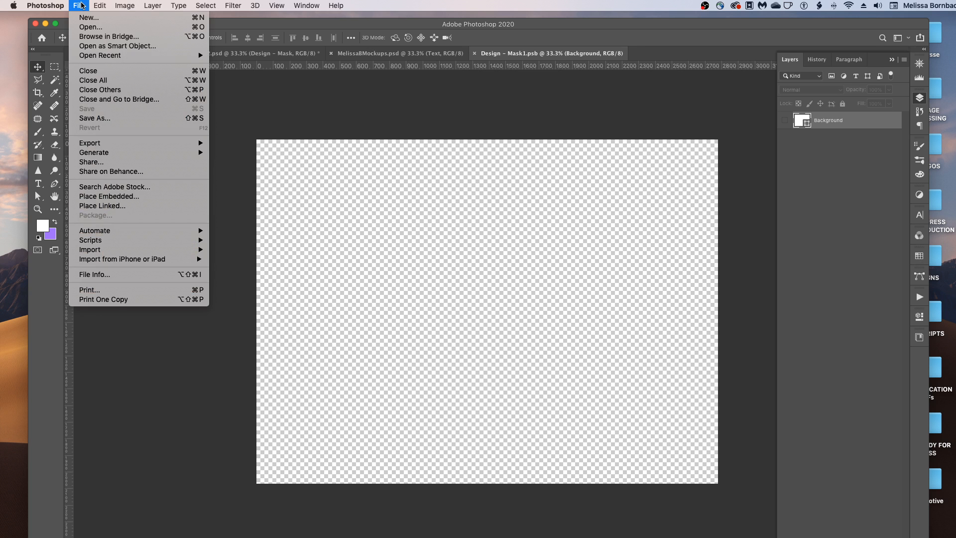
{"action": "left_click", "coordinate": [92, 31]}
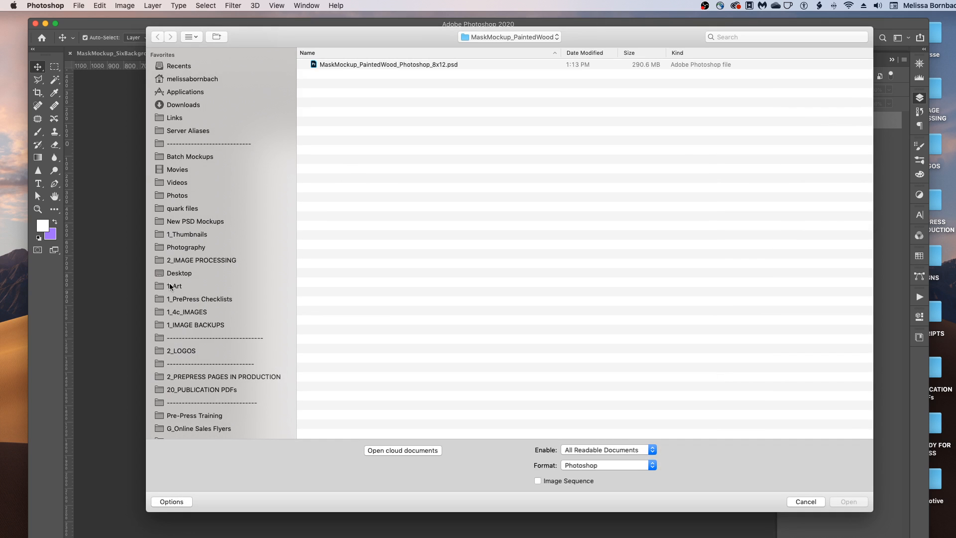
{"action": "left_click", "coordinate": [169, 286]}
{"action": "left_click", "coordinate": [348, 64]}
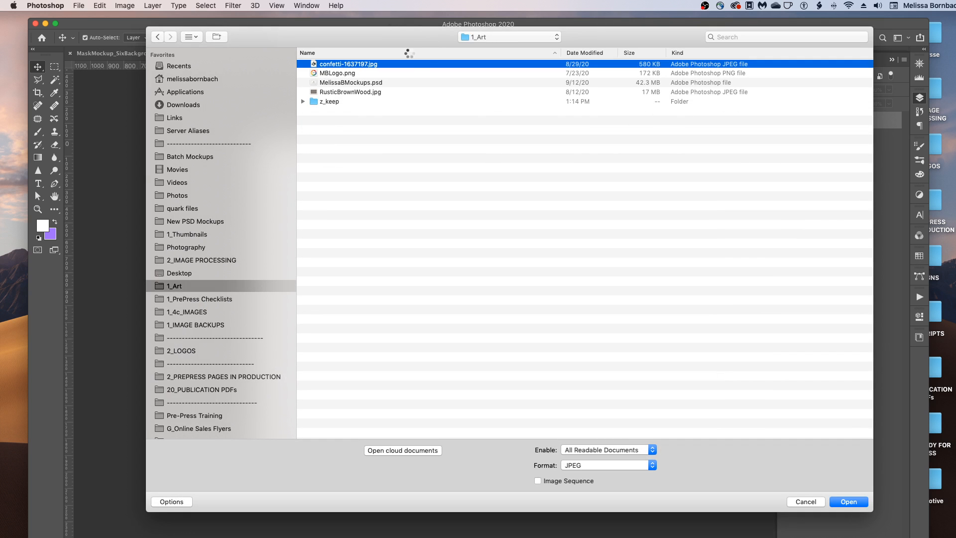
{"action": "key", "text": "Return"}
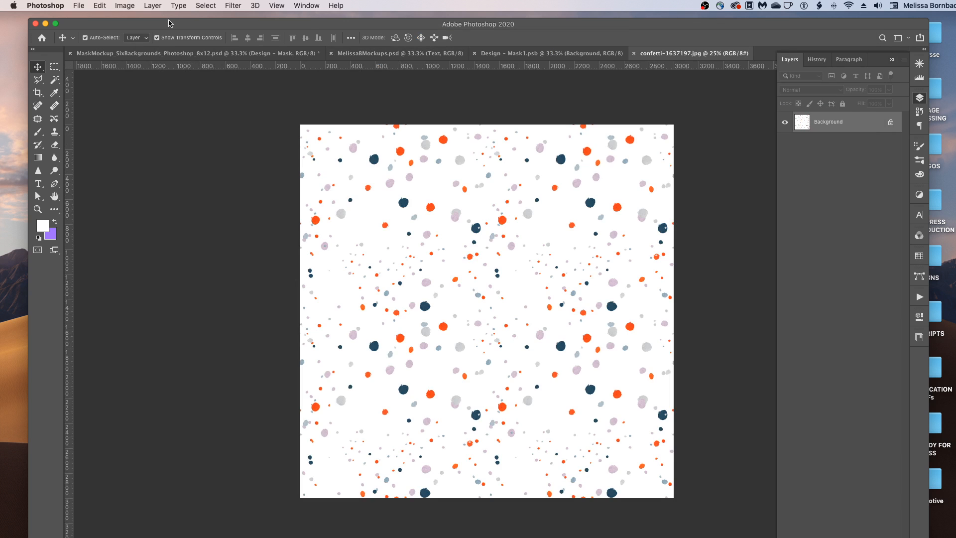
Step: Select all of the confetti image and copy it
{"action": "left_click", "coordinate": [208, 4]}
{"action": "left_click", "coordinate": [213, 18]}
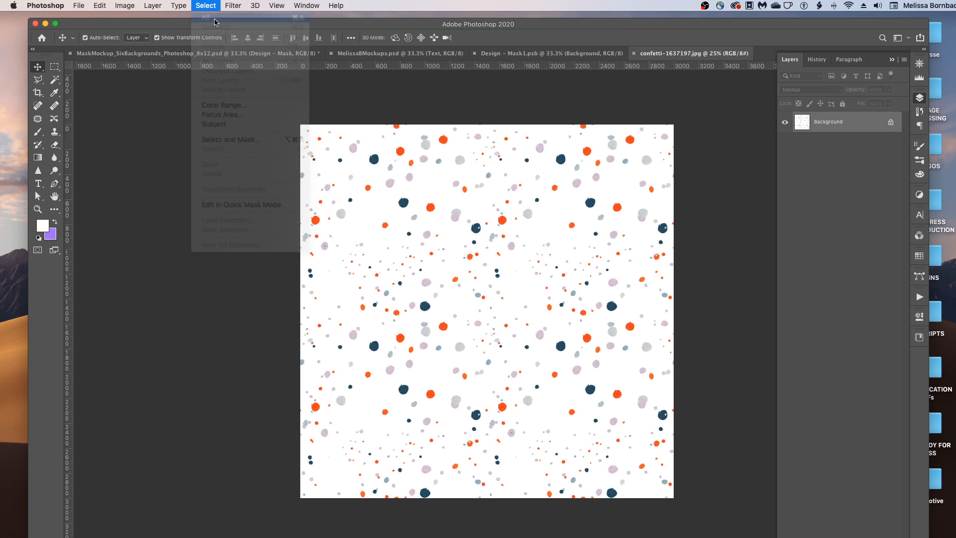
{"action": "left_click", "coordinate": [106, 6]}
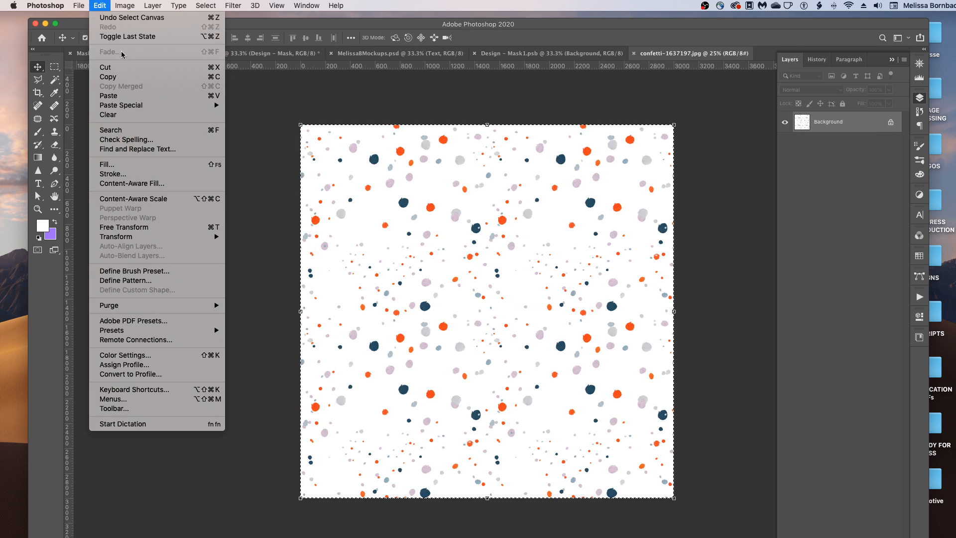
{"action": "left_click", "coordinate": [122, 77]}
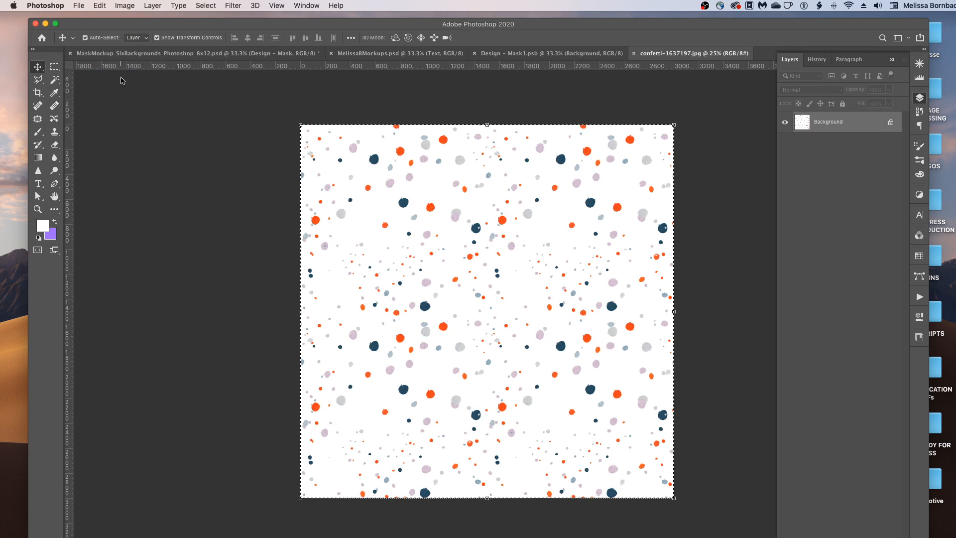
Step: Paste the confetti pattern into Design - Mask1.psb as Layer 1 and zoom out to see it
{"action": "left_click", "coordinate": [483, 58]}
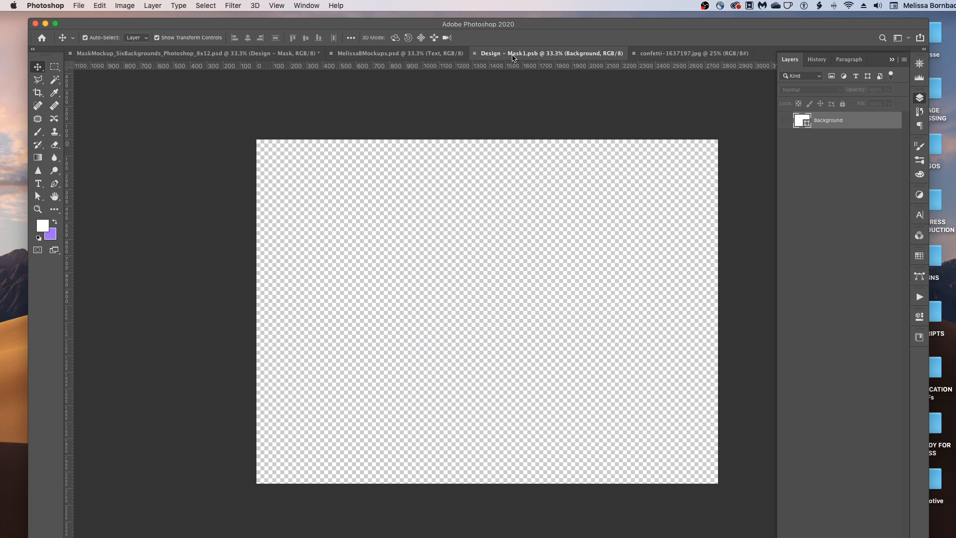
{"action": "left_click", "coordinate": [101, 5]}
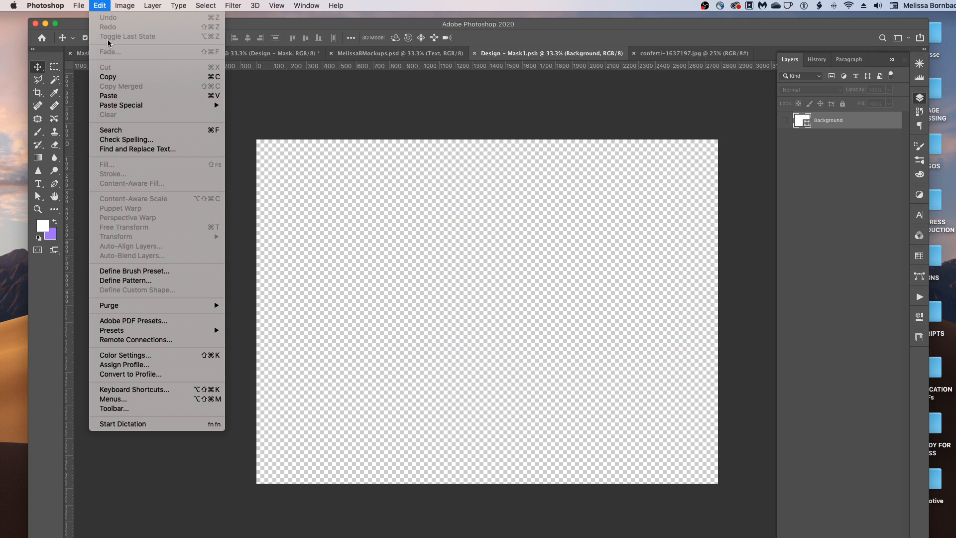
{"action": "left_click", "coordinate": [107, 98]}
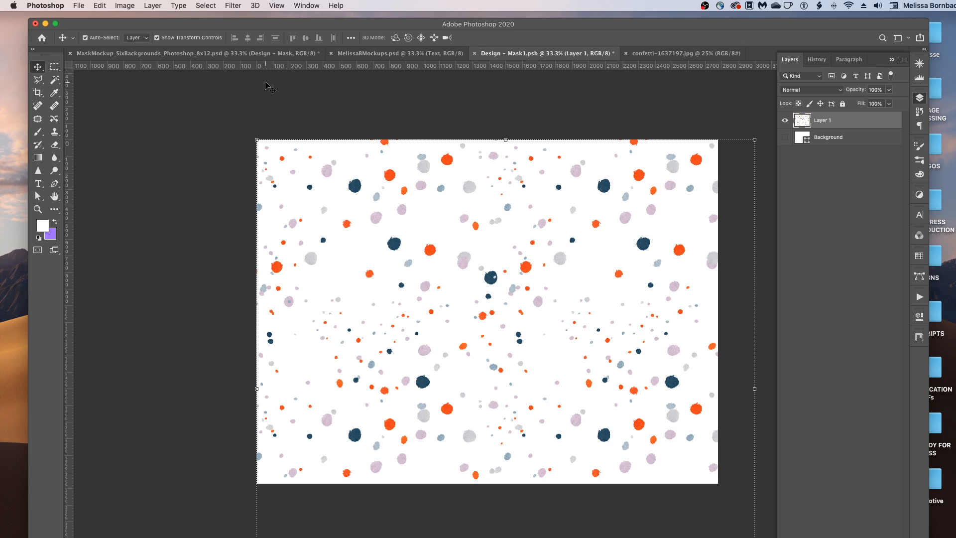
{"action": "key", "text": "super+minus"}
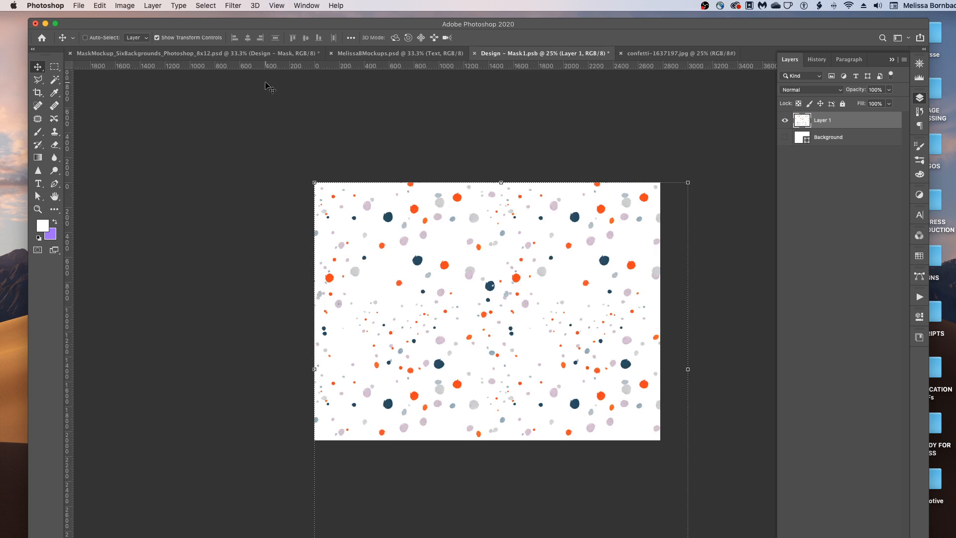
{"action": "key", "text": "super+minus"}
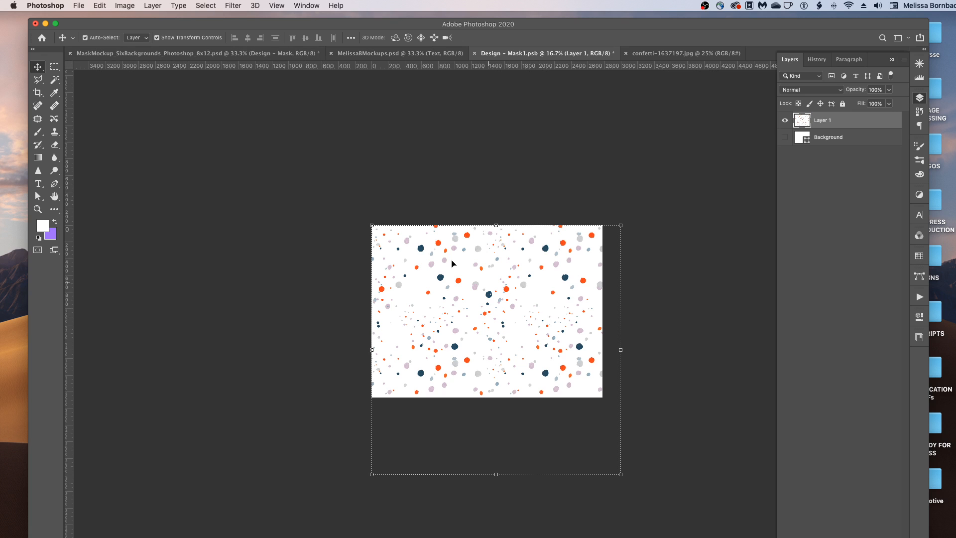
{"action": "left_click", "coordinate": [105, 6]}
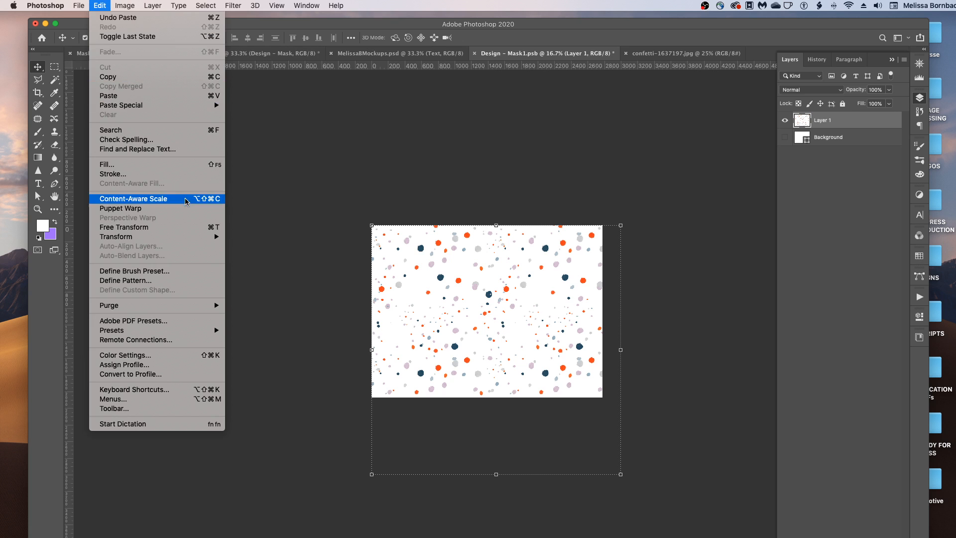
Step: Scale the pasted confetti layer down to about 93% with Free Transform and commit it
{"action": "left_click", "coordinate": [180, 228]}
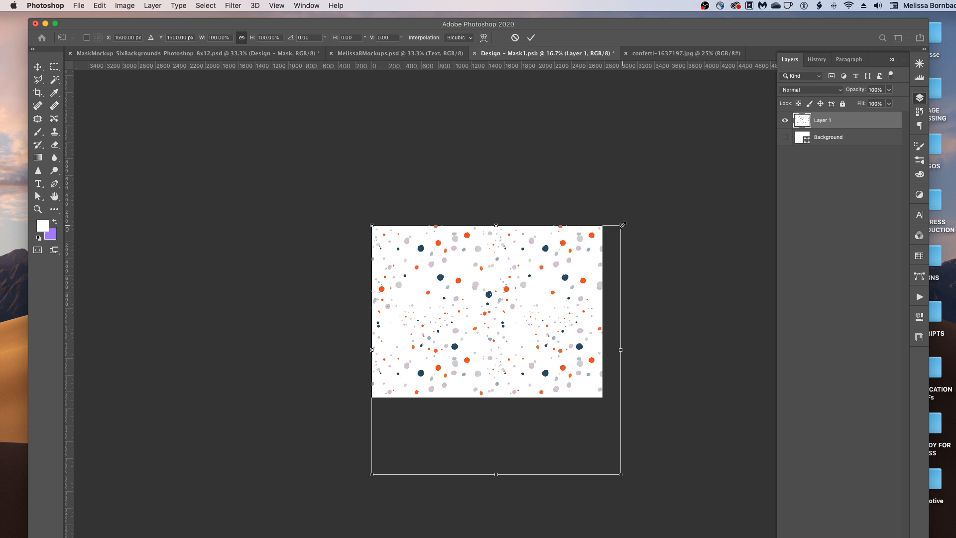
{"action": "left_click_drag", "start_coordinate": [620, 474], "coordinate": [614, 447]}
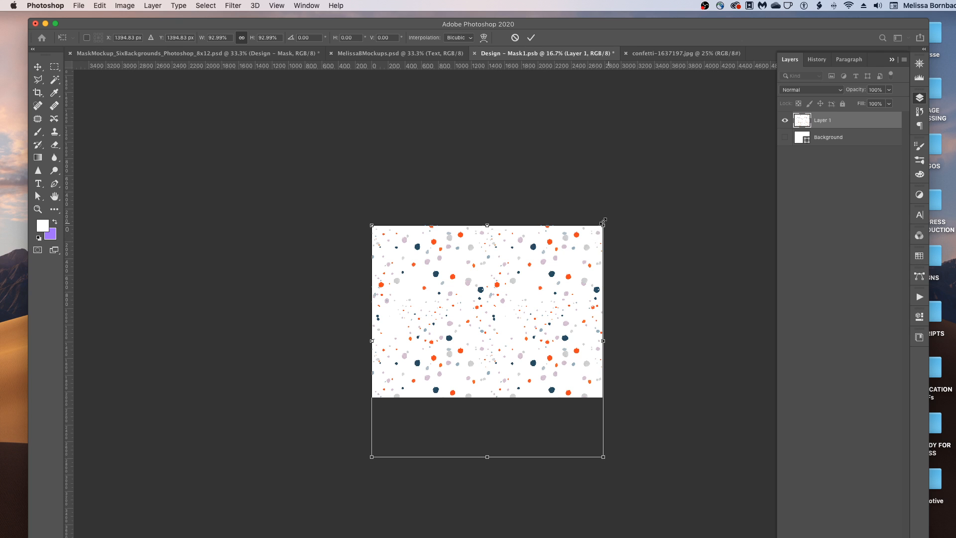
{"action": "left_click", "coordinate": [101, 5]}
{"action": "left_click", "coordinate": [103, 5]}
{"action": "left_click", "coordinate": [104, 4]}
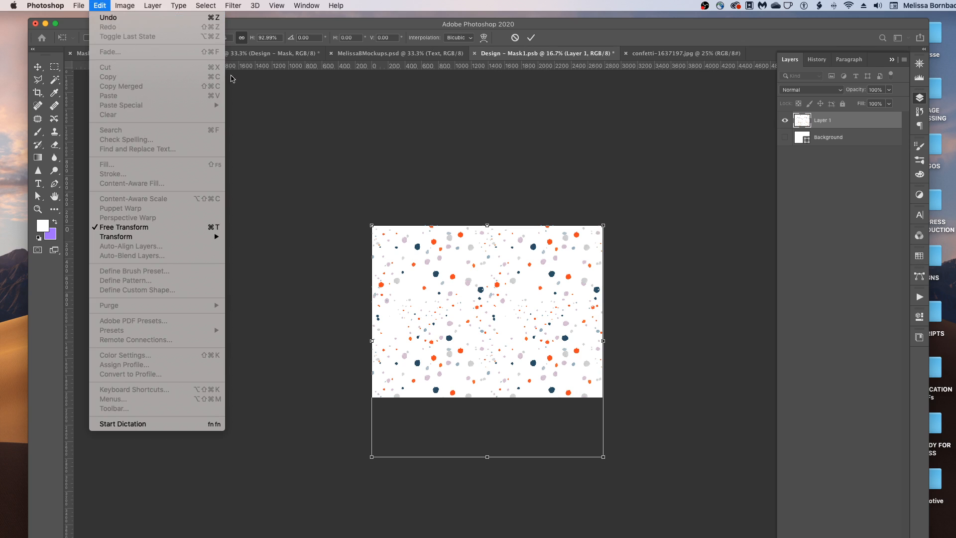
{"action": "left_click", "coordinate": [446, 167]}
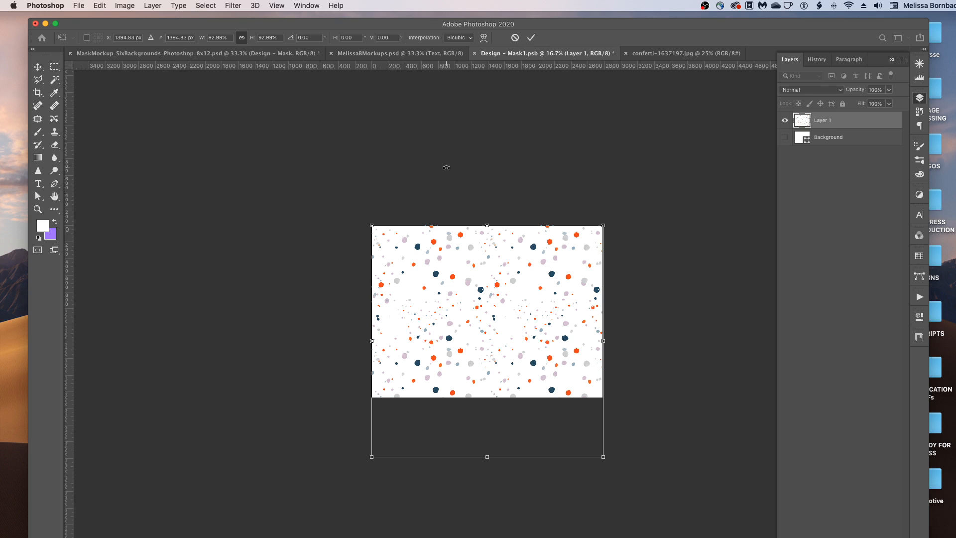
{"action": "key", "text": "Return"}
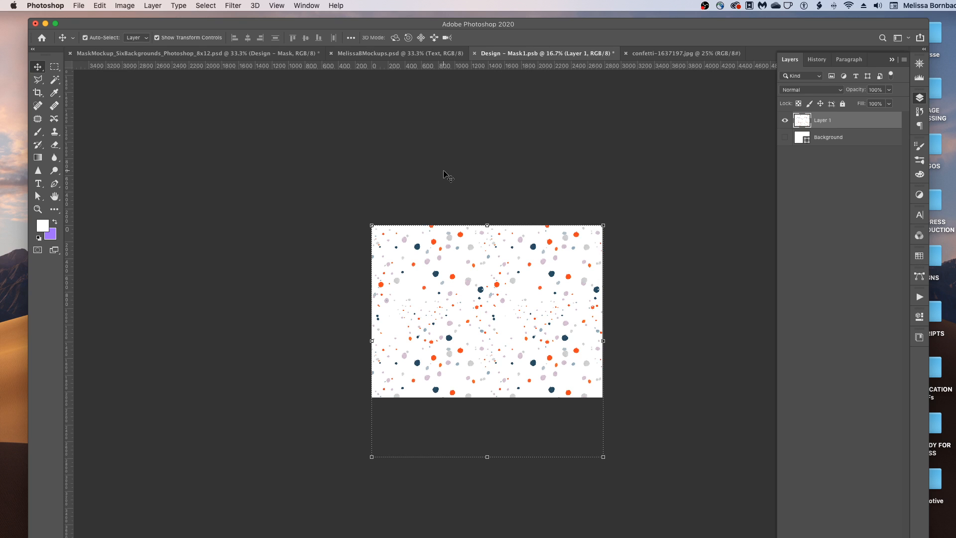
Step: Save Design - Mask1.psb, close it and the confetti image, and deselect all layers in the mockup
{"action": "left_click", "coordinate": [80, 5]}
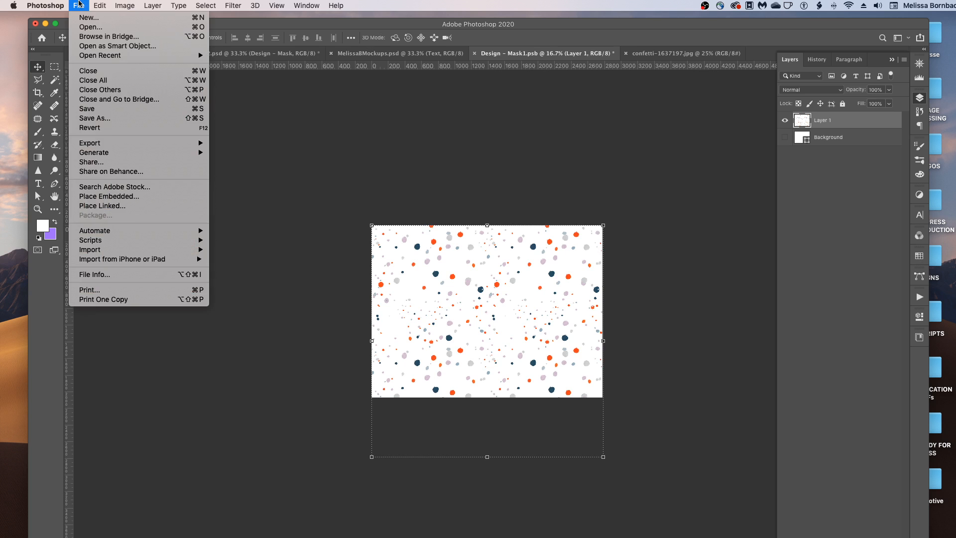
{"action": "left_click", "coordinate": [87, 108]}
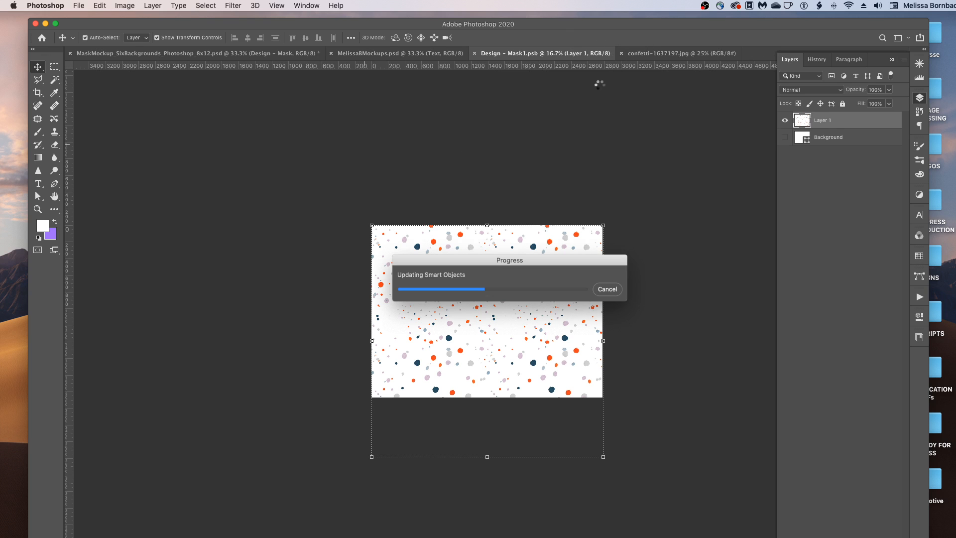
{"action": "left_click", "coordinate": [475, 53]}
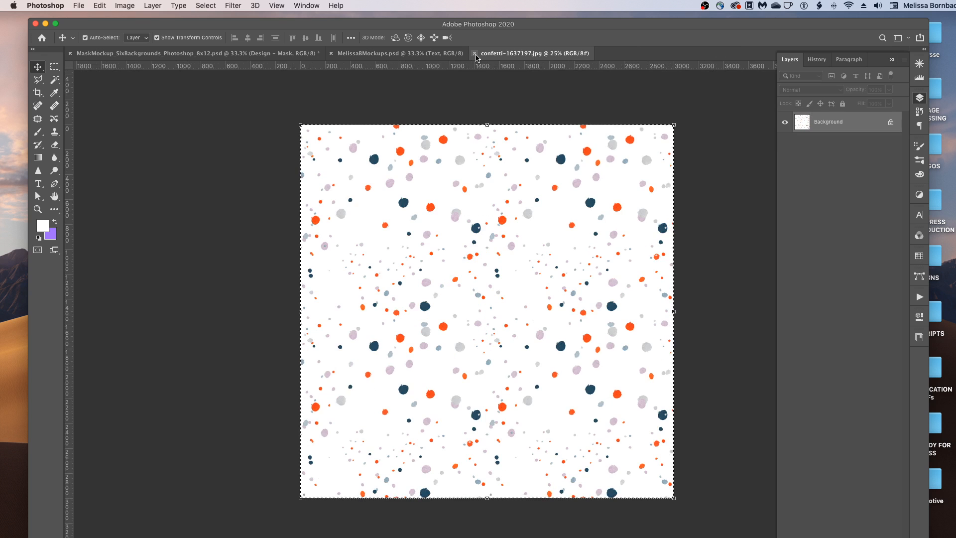
{"action": "left_click", "coordinate": [474, 53]}
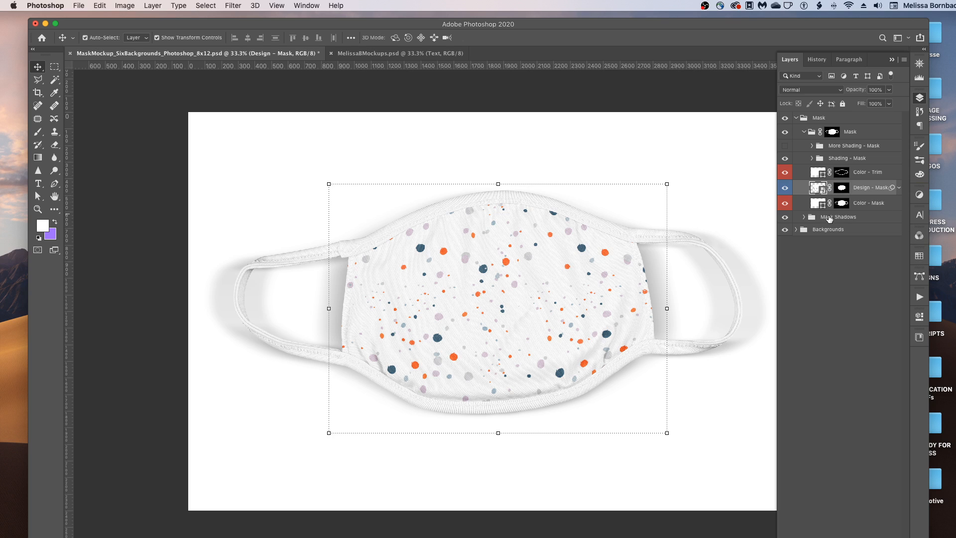
{"action": "left_click", "coordinate": [841, 263]}
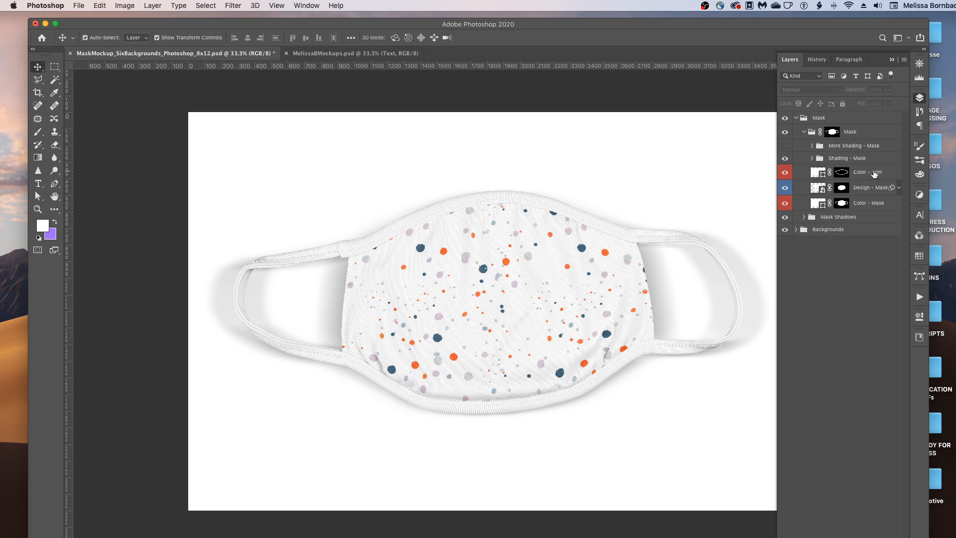
Step: Change the Color - Trim fill to navy 1f316d, copying the hex code before confirming
{"action": "double_click", "coordinate": [822, 175]}
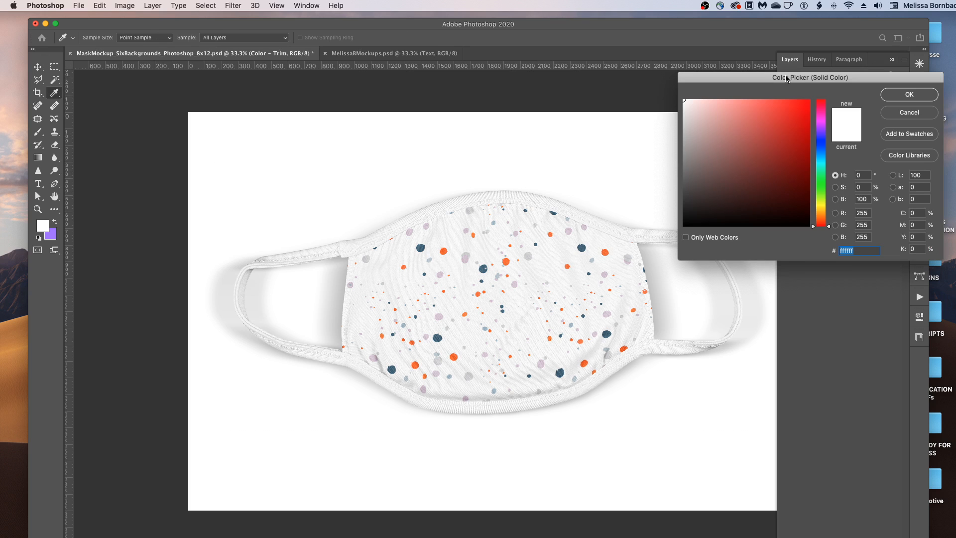
{"action": "left_click_drag", "start_coordinate": [786, 78], "coordinate": [483, 32]}
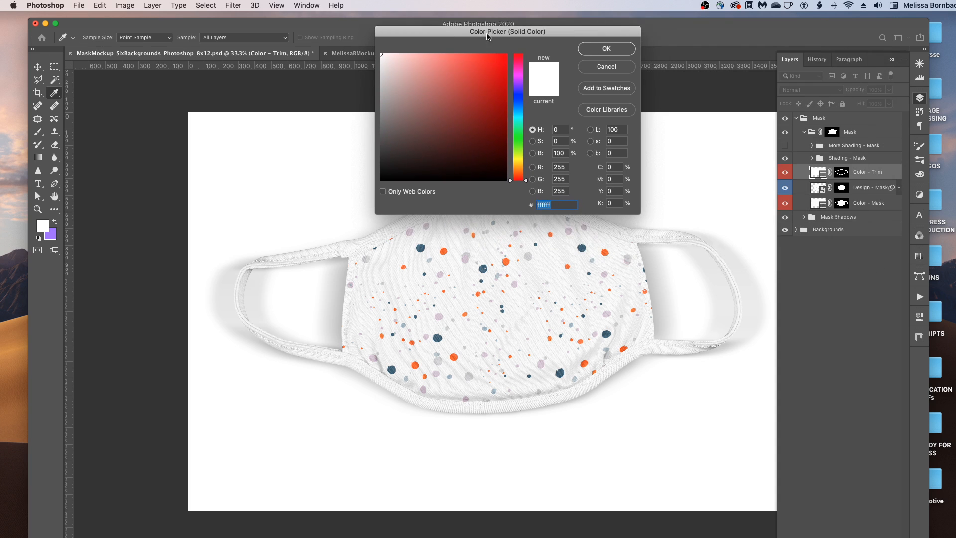
{"action": "left_click", "coordinate": [520, 95]}
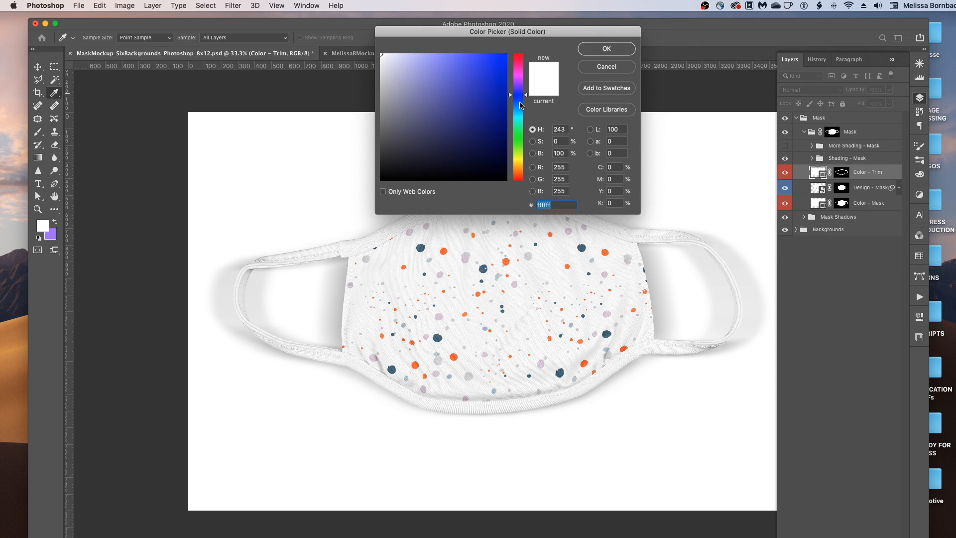
{"action": "left_click_drag", "start_coordinate": [521, 105], "coordinate": [521, 103]}
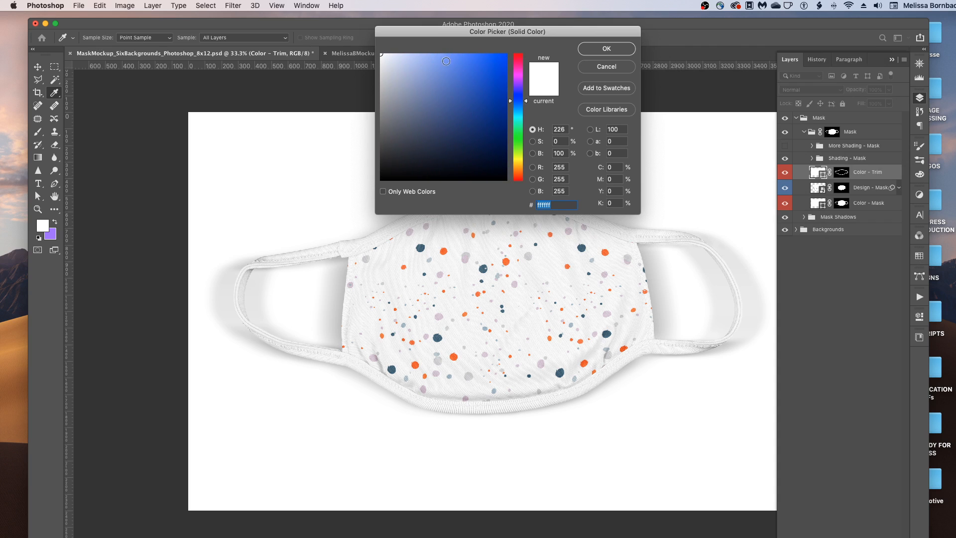
{"action": "left_click_drag", "start_coordinate": [448, 60], "coordinate": [466, 55]}
{"action": "left_click_drag", "start_coordinate": [469, 121], "coordinate": [471, 126]}
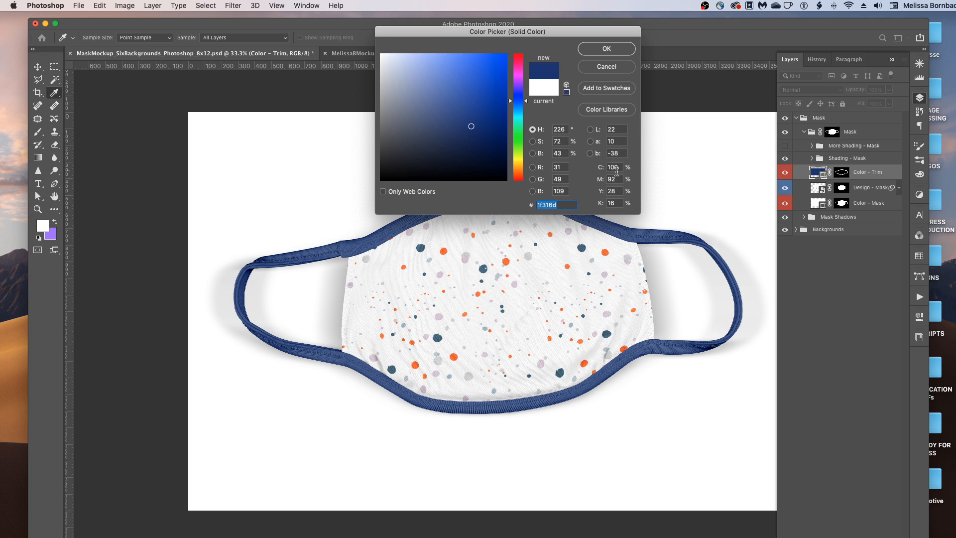
{"action": "left_click", "coordinate": [572, 205]}
{"action": "left_click_drag", "start_coordinate": [563, 205], "coordinate": [494, 199]}
{"action": "left_click", "coordinate": [565, 204]}
{"action": "left_click_drag", "start_coordinate": [561, 205], "coordinate": [541, 205]}
{"action": "key", "text": "super+c"}
{"action": "left_click", "coordinate": [594, 52]}
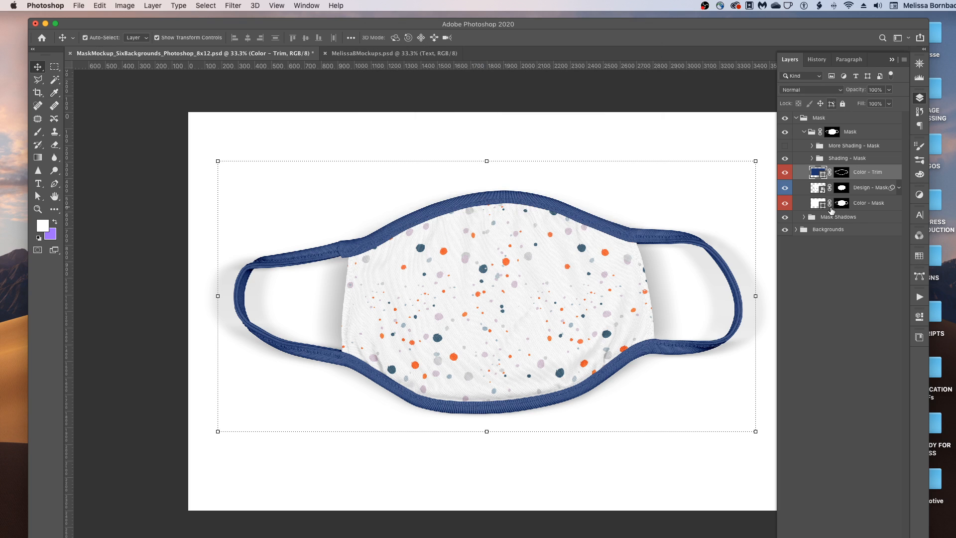
Step: Replace the Color - Mask fill's white ffffff with the pasted navy hex 1f316d
{"action": "double_click", "coordinate": [819, 204]}
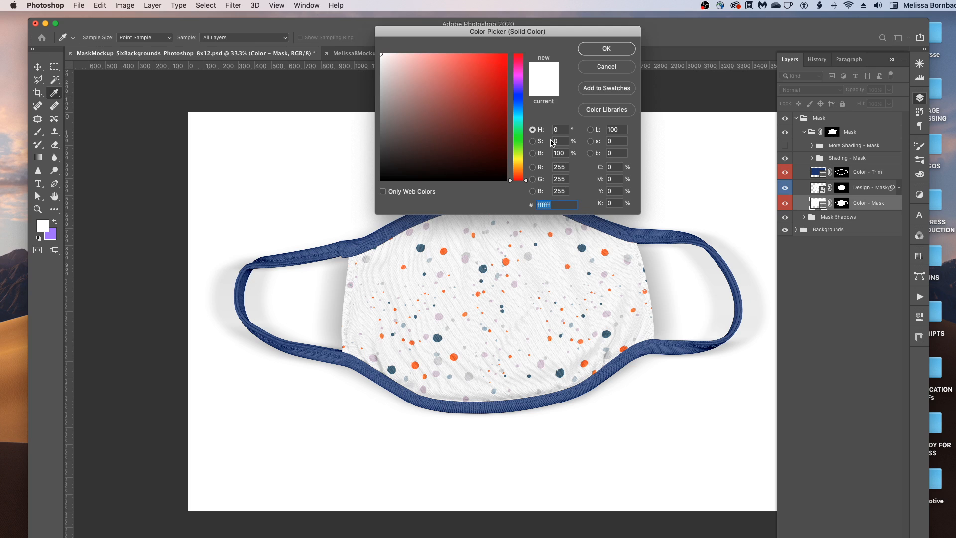
{"action": "left_click", "coordinate": [550, 205]}
{"action": "left_click_drag", "start_coordinate": [556, 204], "coordinate": [537, 204]}
{"action": "key", "text": "super+v"}
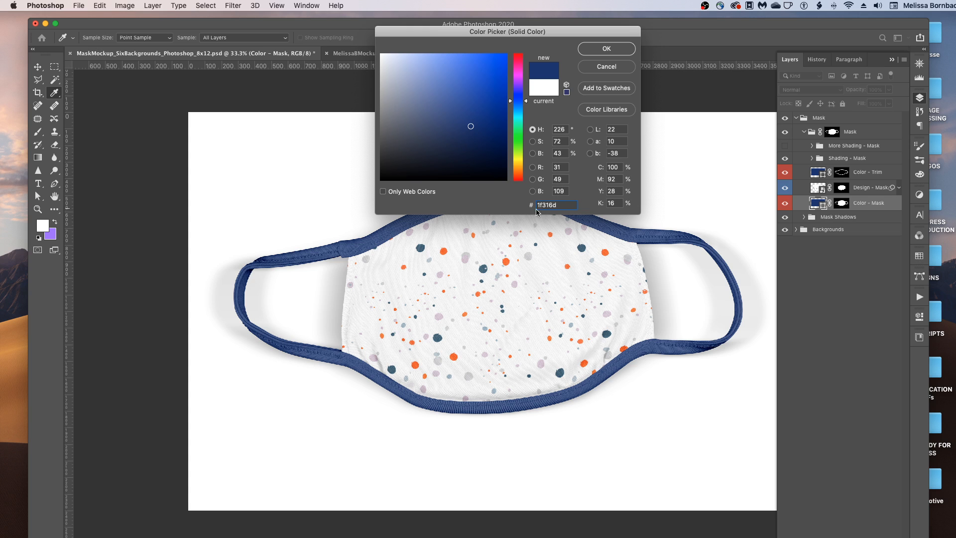
{"action": "left_click", "coordinate": [615, 50]}
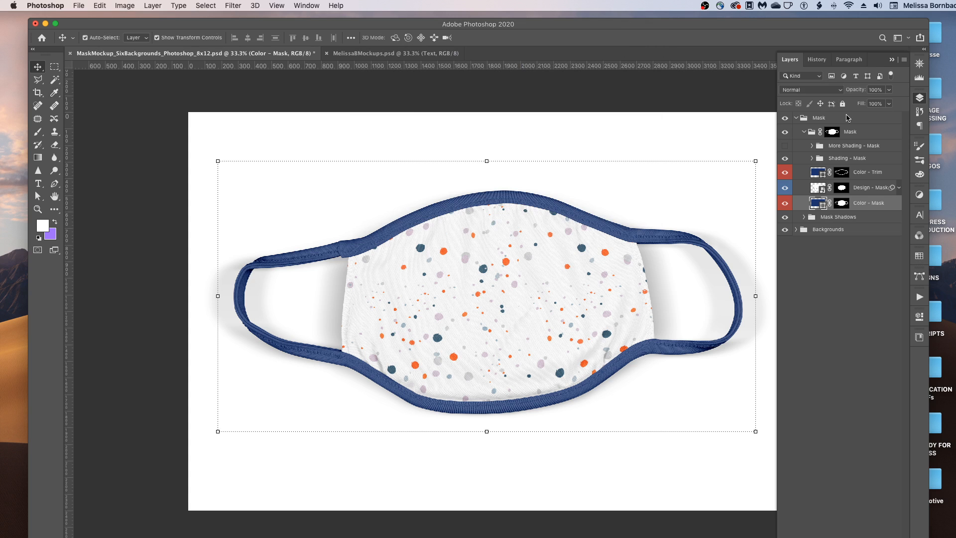
Step: Toggle the Design - Mask layer off and on, then turn on the More Shading - Mask group
{"action": "left_click", "coordinate": [784, 188]}
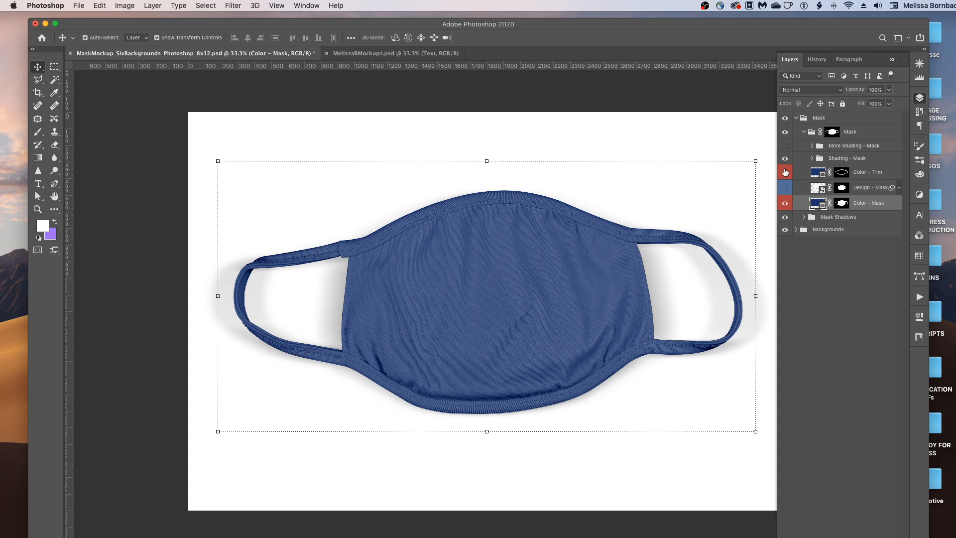
{"action": "left_click", "coordinate": [785, 188]}
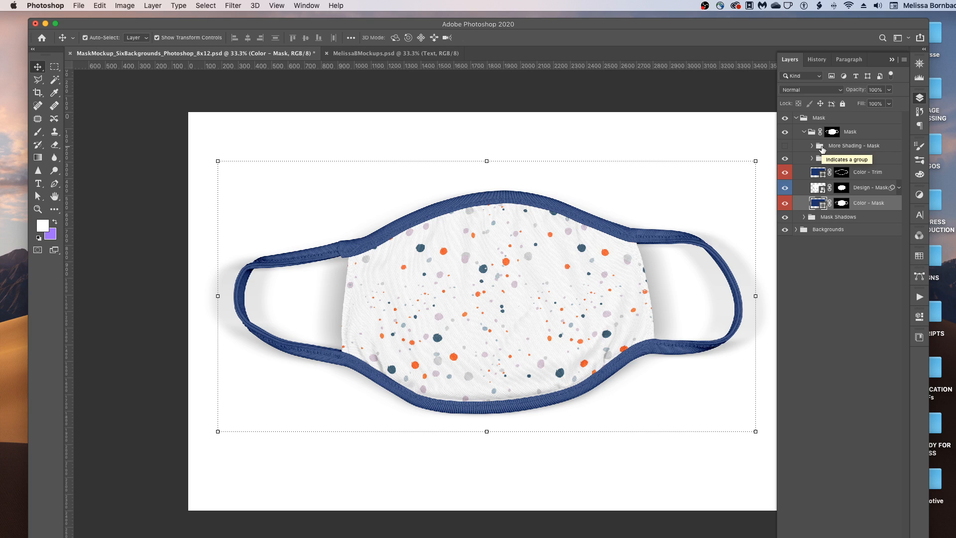
{"action": "left_click", "coordinate": [785, 147]}
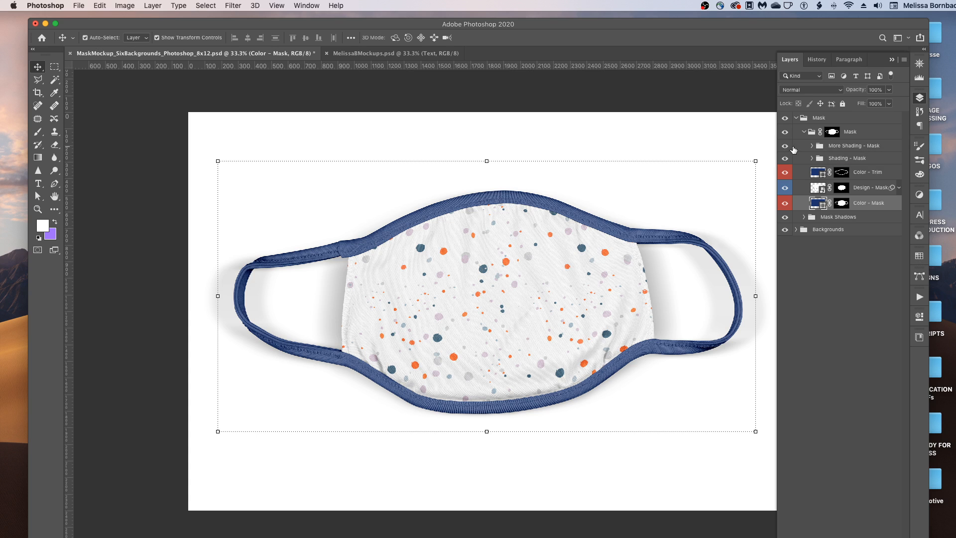
Step: Try More Shading - Mask opacity at 97% then about 51%, and hide the group again
{"action": "left_click", "coordinate": [839, 147]}
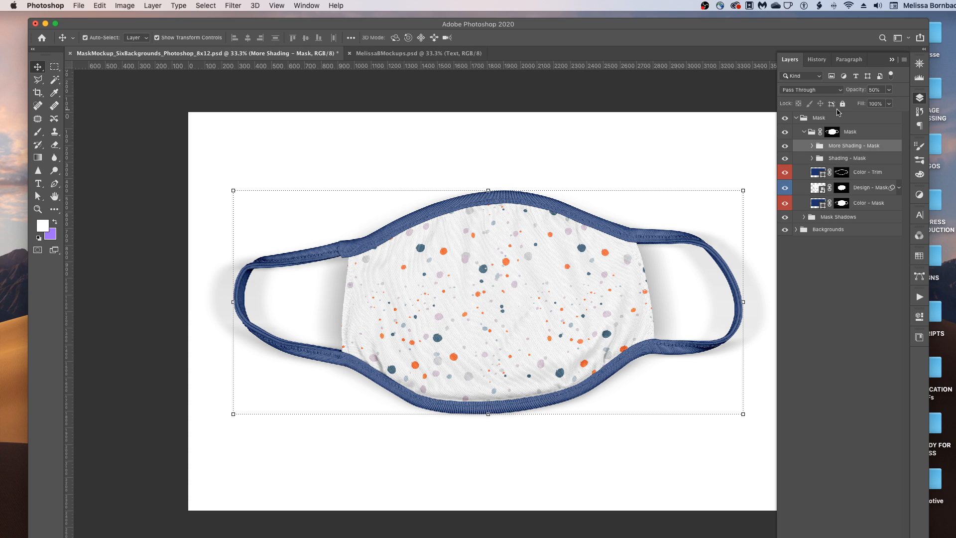
{"action": "left_click", "coordinate": [889, 90]}
{"action": "left_click_drag", "start_coordinate": [879, 103], "coordinate": [901, 102]}
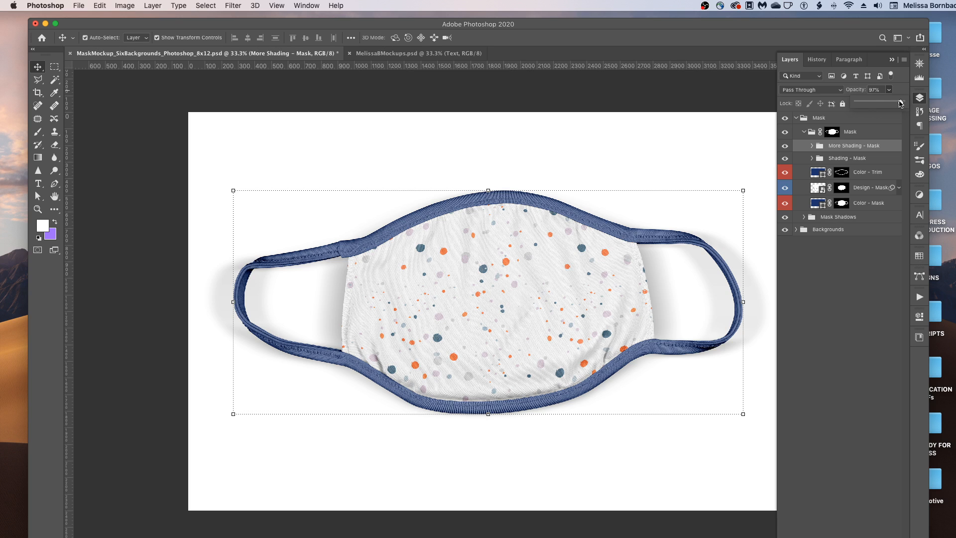
{"action": "mouse_move", "coordinate": [902, 103]}
{"action": "left_mouse_down"}
{"action": "mouse_move", "coordinate": [869, 103]}
{"action": "mouse_move", "coordinate": [880, 104]}
{"action": "left_mouse_up"}
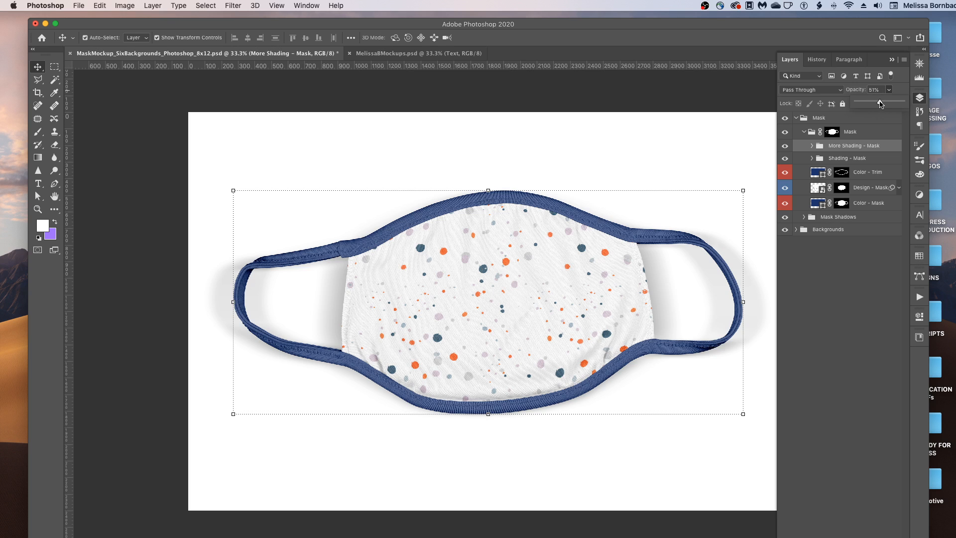
{"action": "left_click", "coordinate": [808, 228]}
{"action": "left_click", "coordinate": [785, 146]}
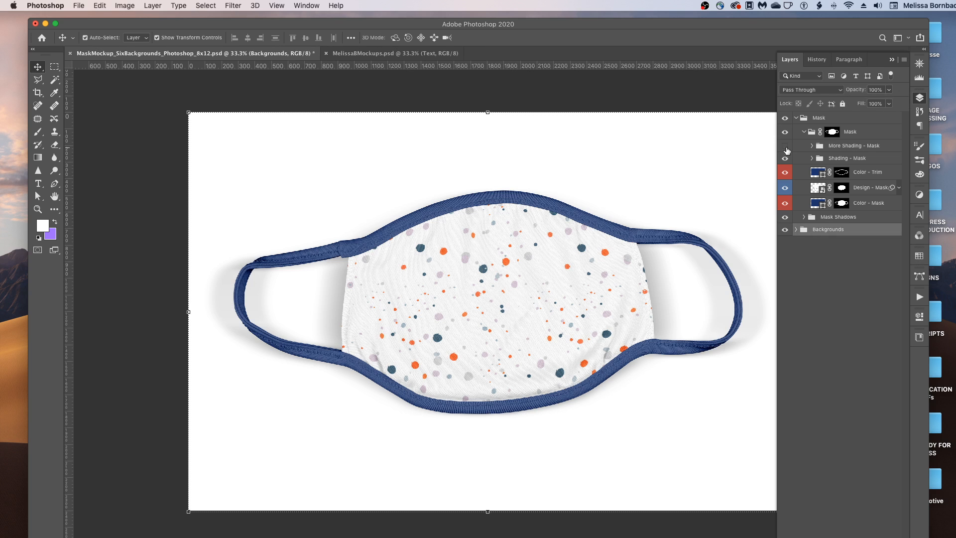
Step: Raise the Mask Shadows drop shadow to 72% opacity, collapse that group and expand Backgrounds
{"action": "left_click", "coordinate": [804, 218]}
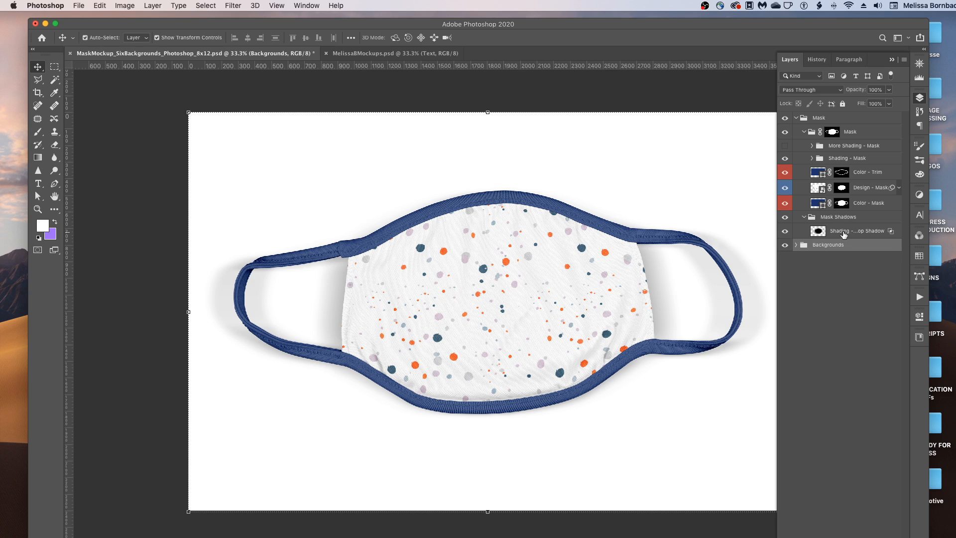
{"action": "left_click", "coordinate": [843, 230]}
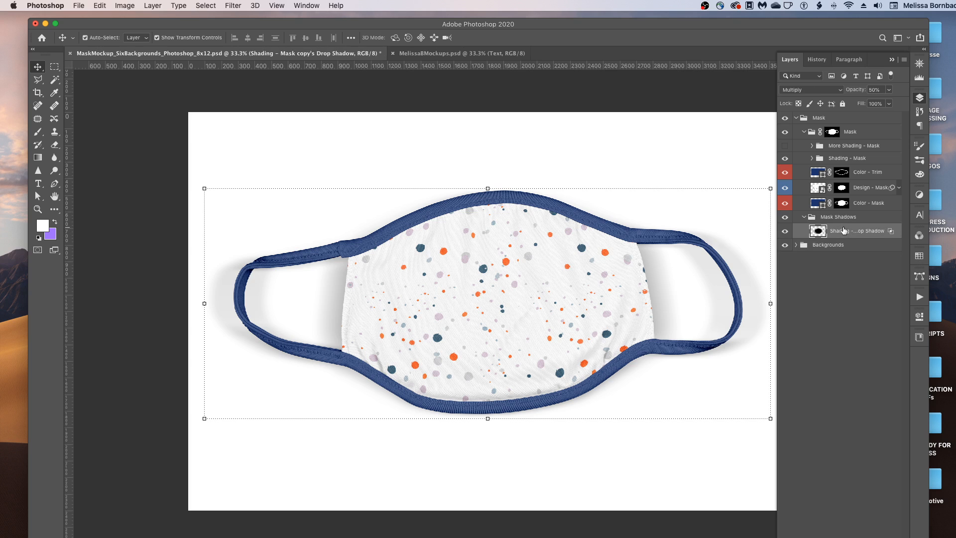
{"action": "left_click", "coordinate": [891, 95]}
{"action": "mouse_move", "coordinate": [880, 102]}
{"action": "left_mouse_down"}
{"action": "mouse_move", "coordinate": [899, 103]}
{"action": "mouse_move", "coordinate": [890, 102]}
{"action": "left_mouse_up"}
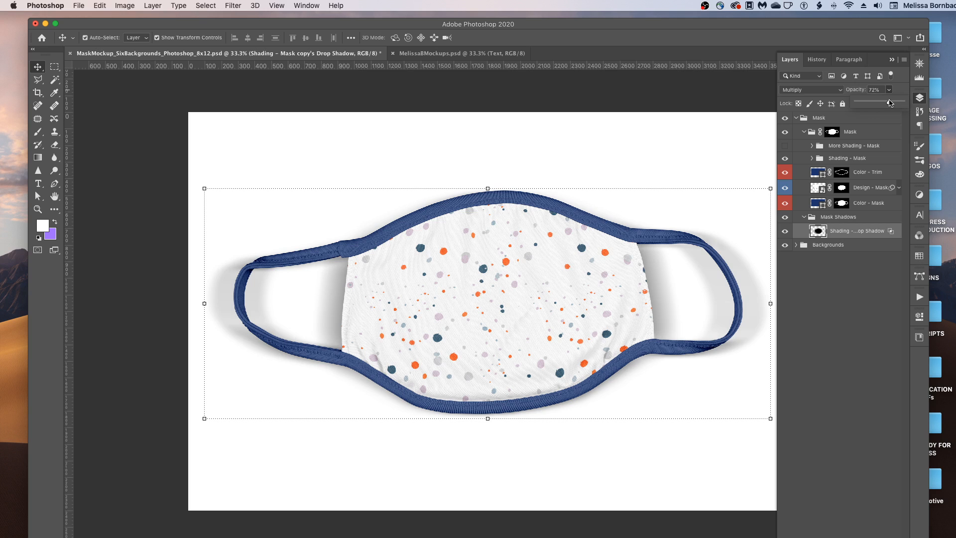
{"action": "left_click", "coordinate": [842, 299]}
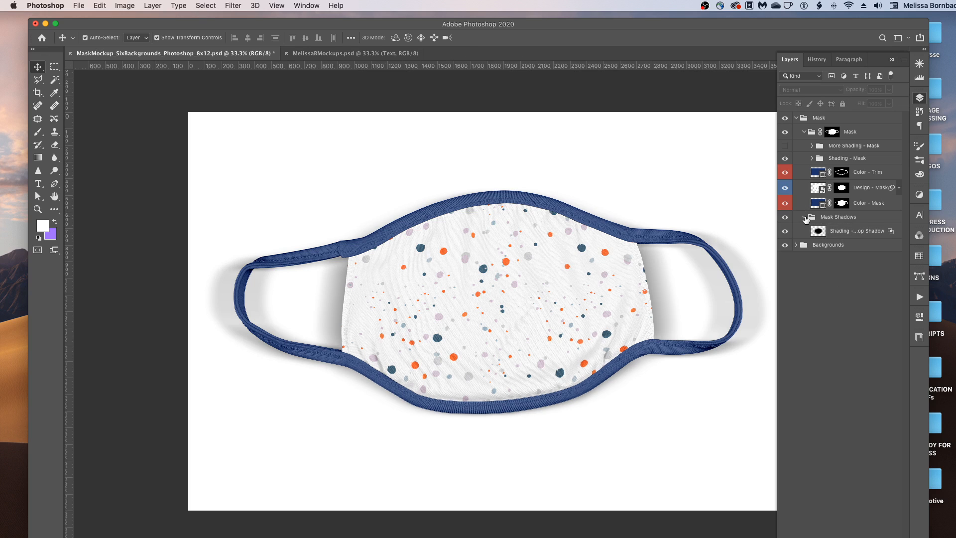
{"action": "left_click", "coordinate": [804, 217]}
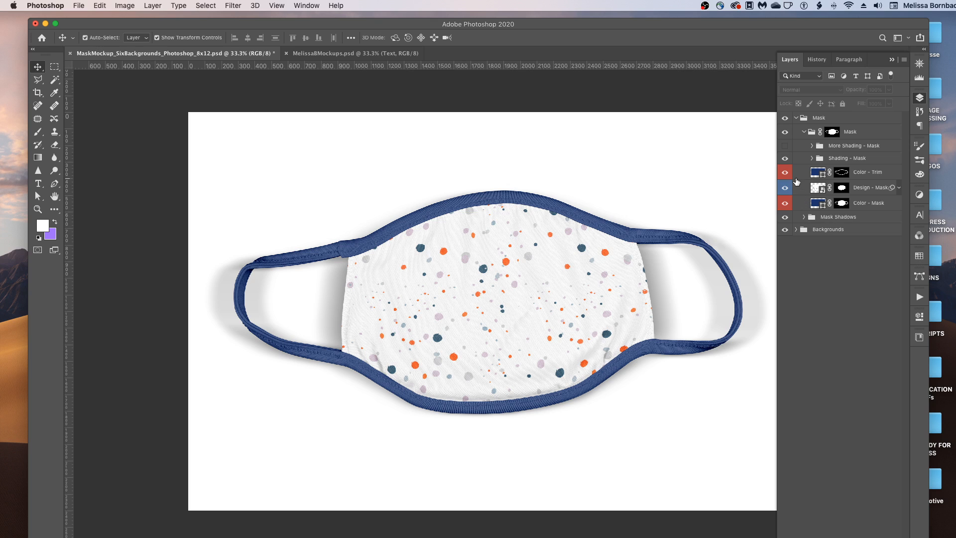
{"action": "left_click", "coordinate": [796, 229]}
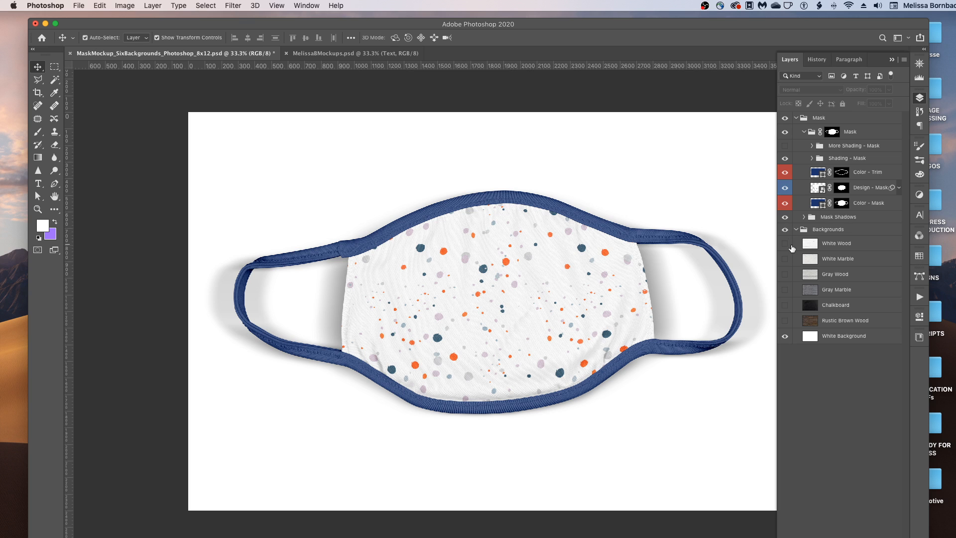
Step: Preview the White Wood background, hide it again, and collapse the Backgrounds group
{"action": "left_click", "coordinate": [785, 243]}
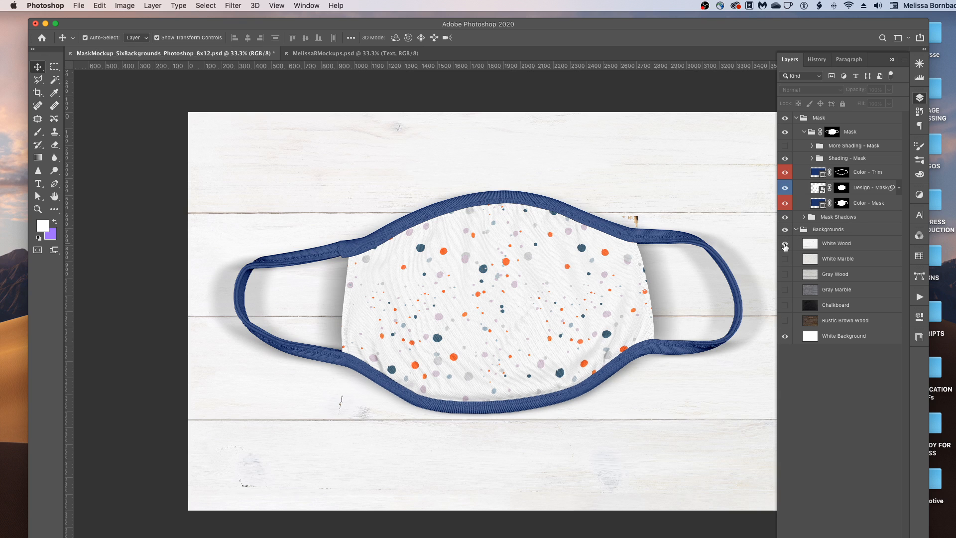
{"action": "left_click", "coordinate": [784, 243]}
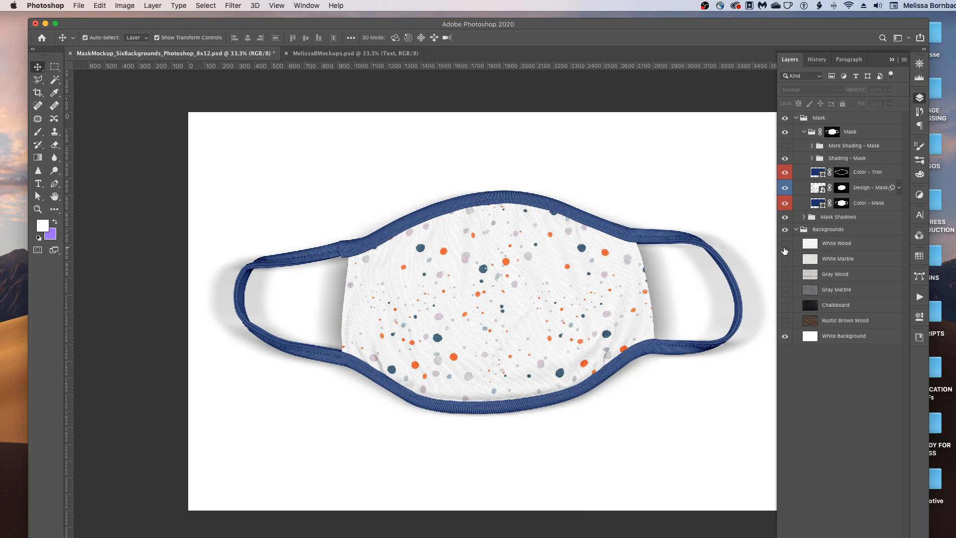
{"action": "left_click", "coordinate": [796, 229]}
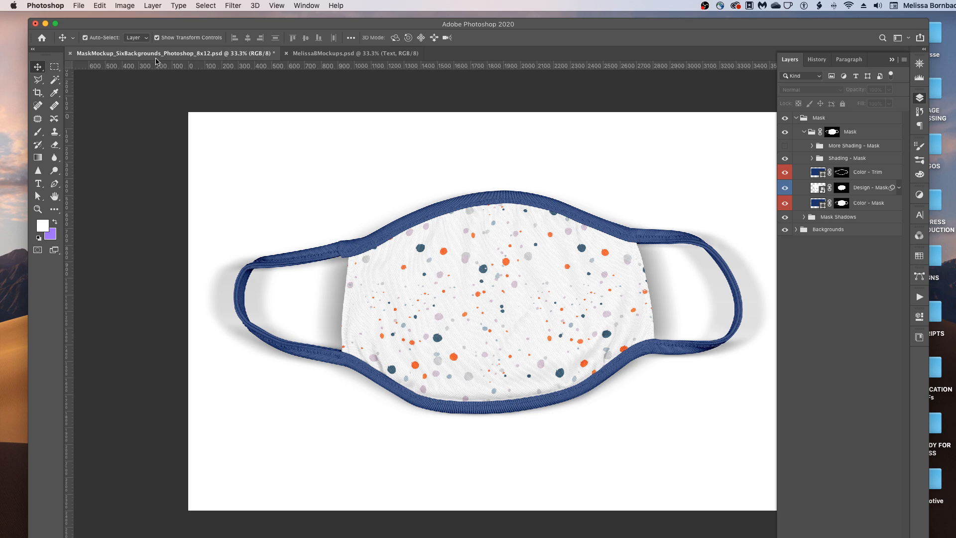
Step: In Save As, try the JPEG format, then set the format back to Photoshop
{"action": "left_click", "coordinate": [85, 4]}
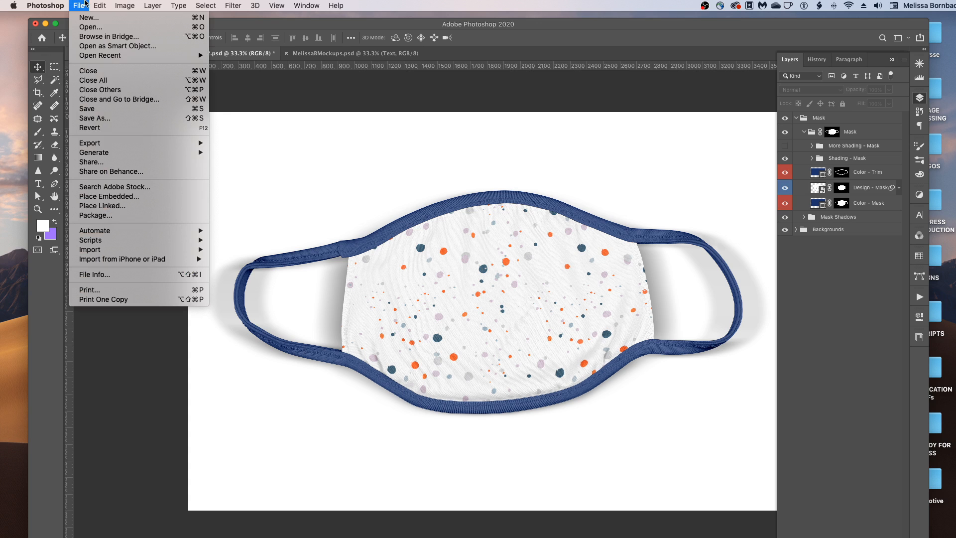
{"action": "left_click", "coordinate": [126, 118]}
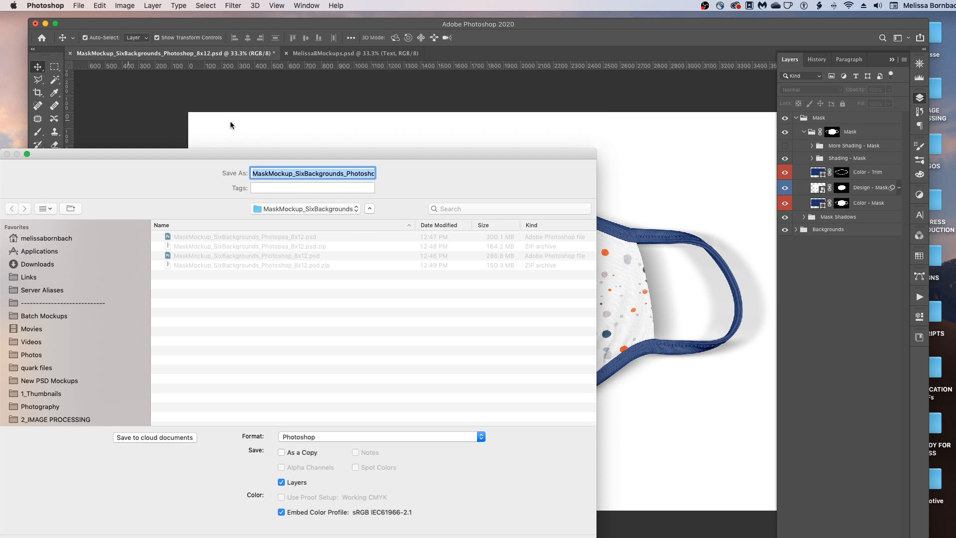
{"action": "left_click_drag", "start_coordinate": [325, 151], "coordinate": [485, 51]}
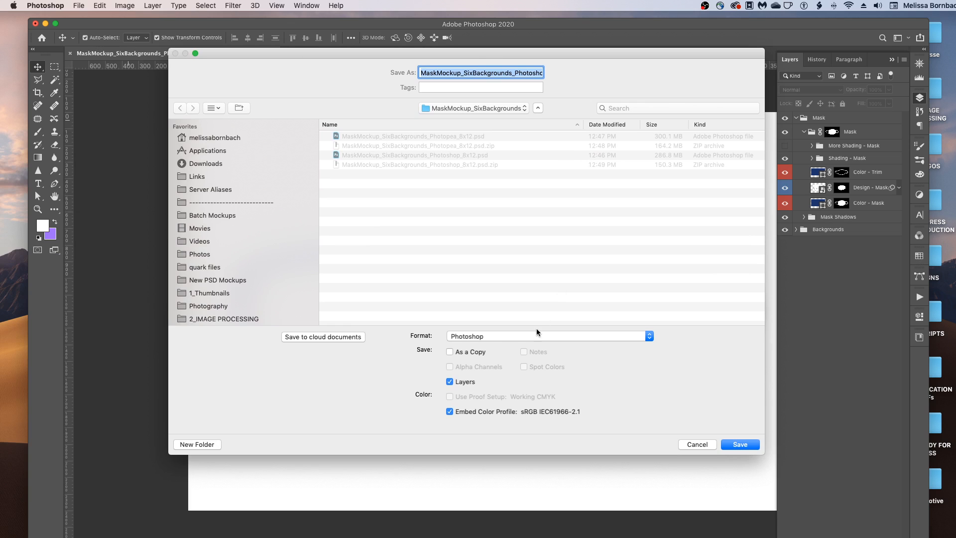
{"action": "left_click", "coordinate": [481, 336]}
{"action": "left_click", "coordinate": [477, 398]}
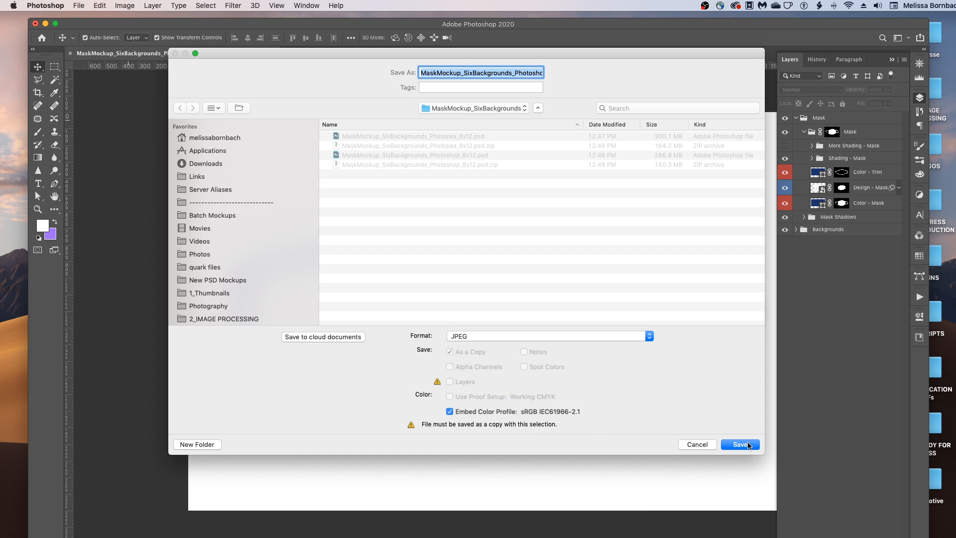
{"action": "left_click", "coordinate": [494, 336]}
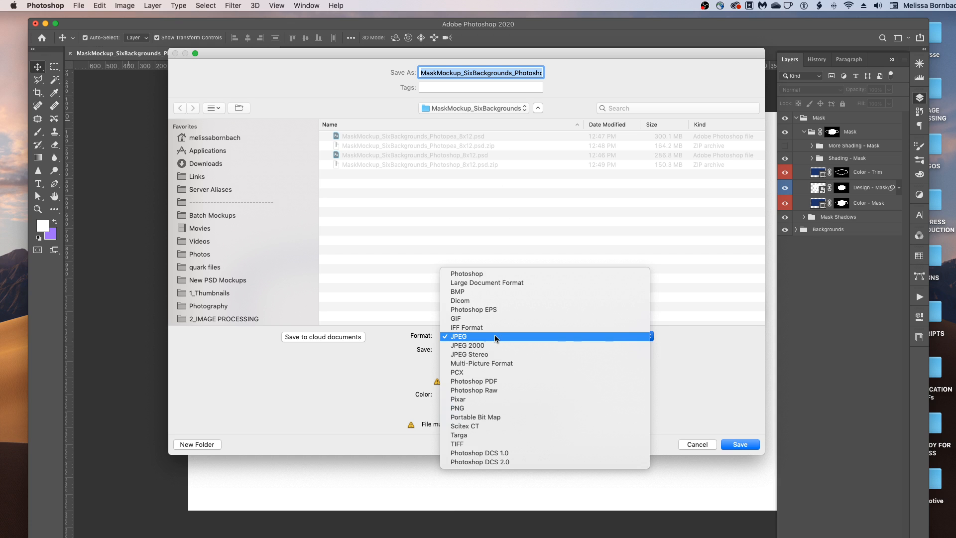
{"action": "left_click", "coordinate": [481, 274]}
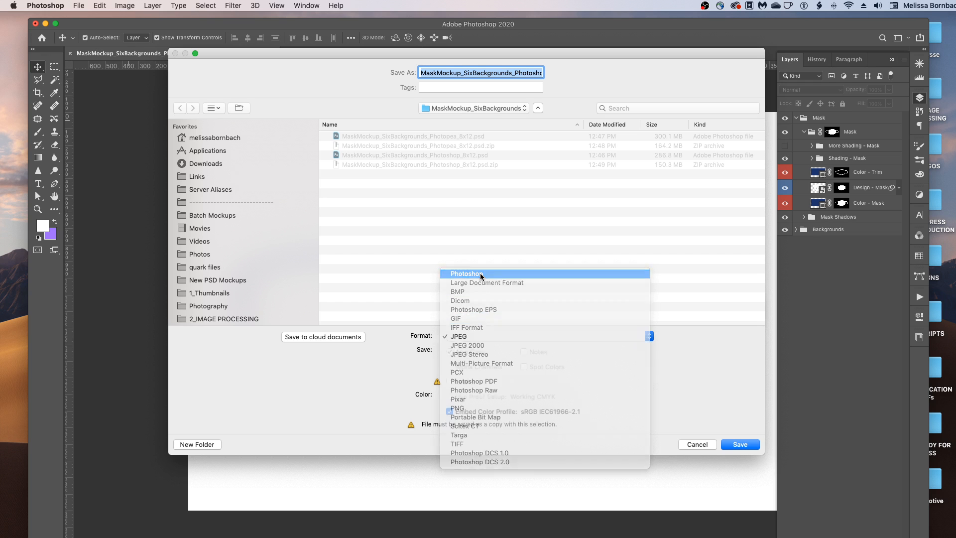
Step: Save the mockup as a Photoshop file and switch to the MelissaBMockups.psd document
{"action": "left_click", "coordinate": [501, 74]}
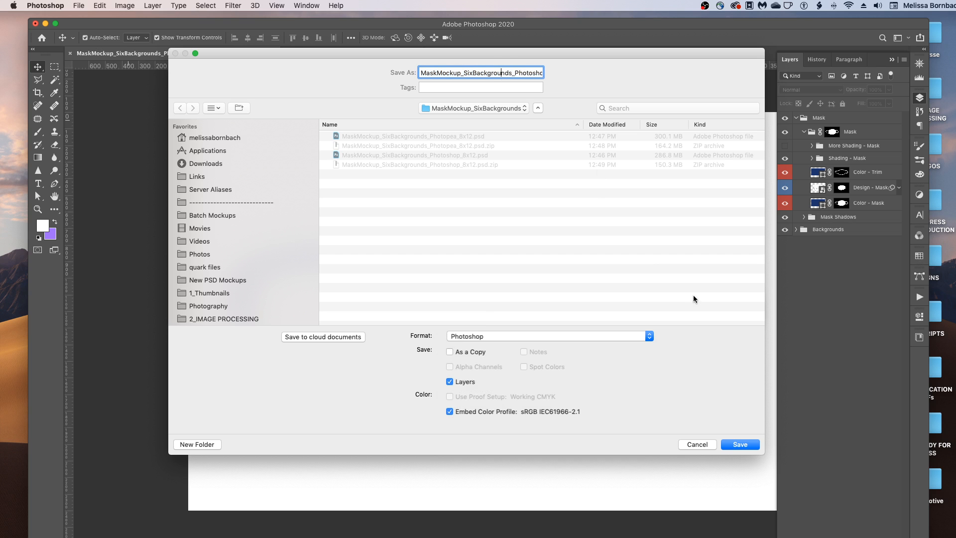
{"action": "left_click", "coordinate": [700, 445]}
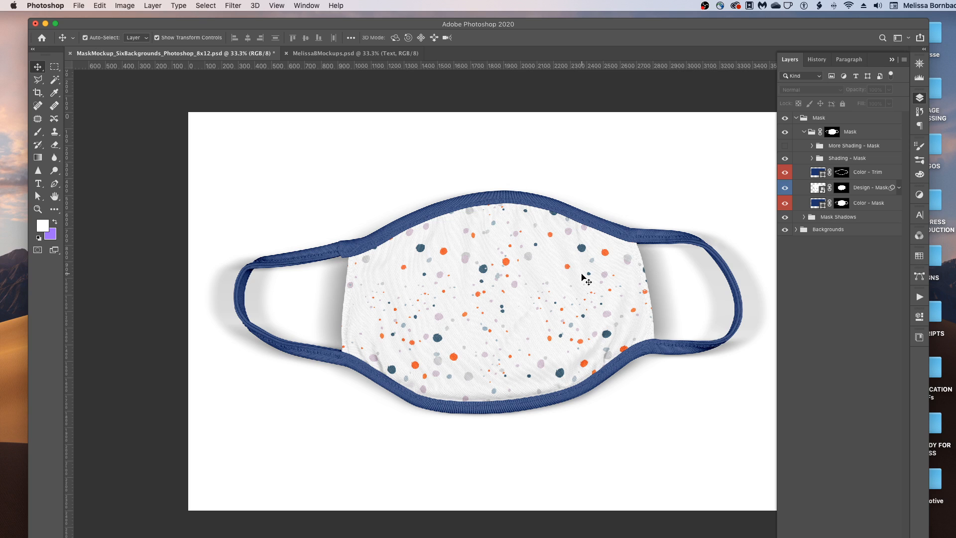
{"action": "left_click", "coordinate": [356, 54]}
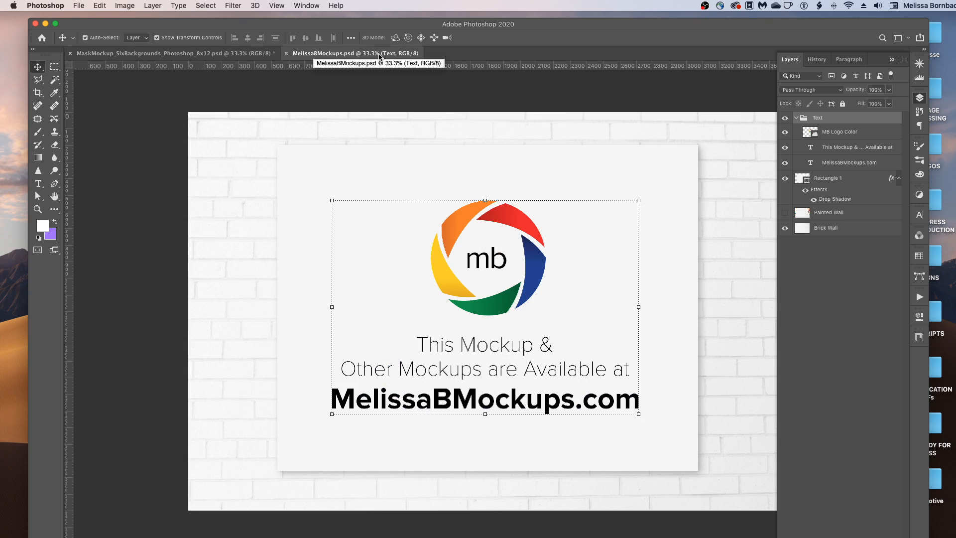